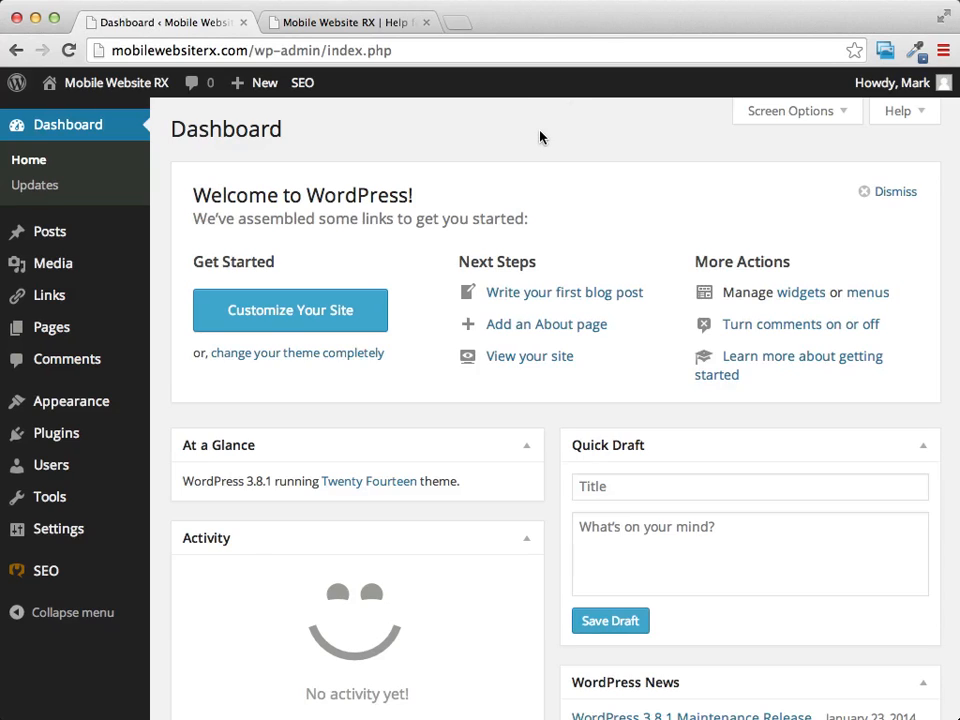
- Look at the posts list, then start a new page titled "Our Services" from the pages list
mouse_move(44, 238)
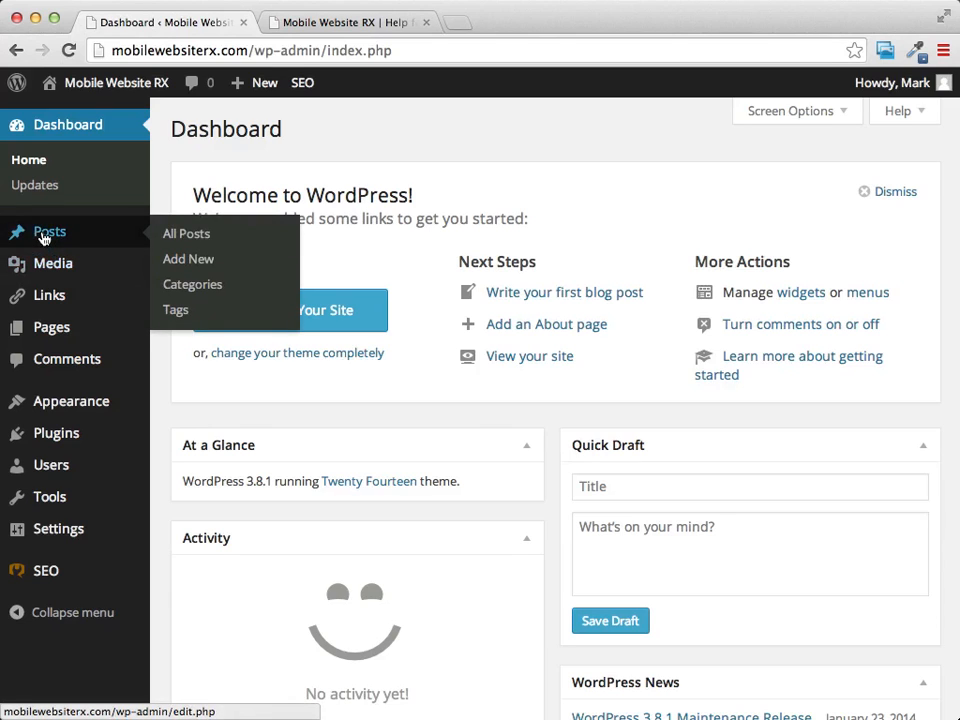
left_click(48, 233)
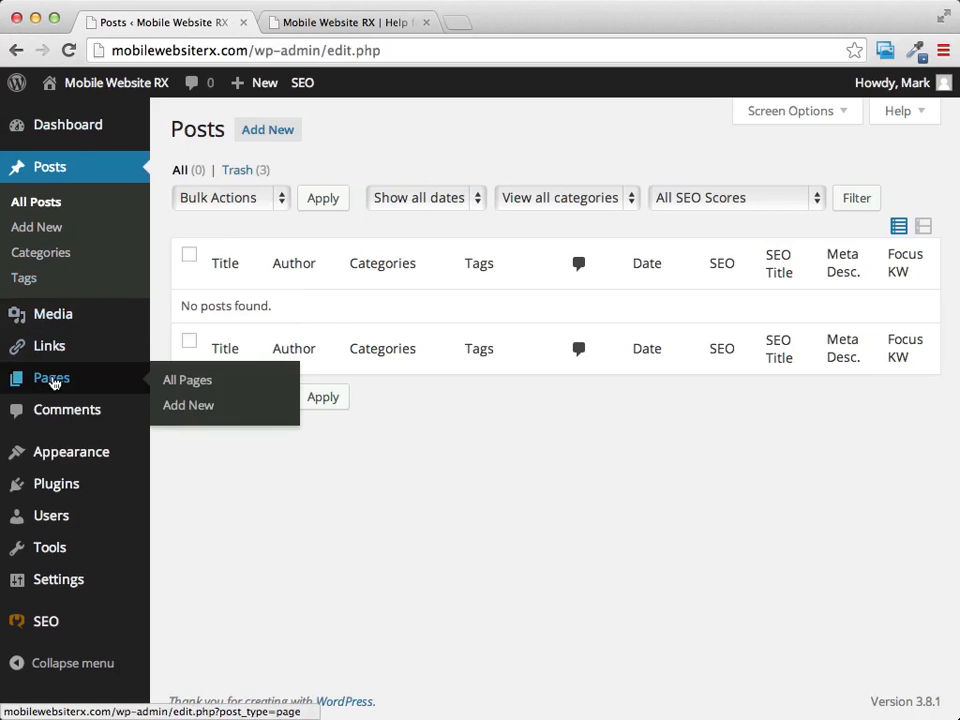
left_click(52, 381)
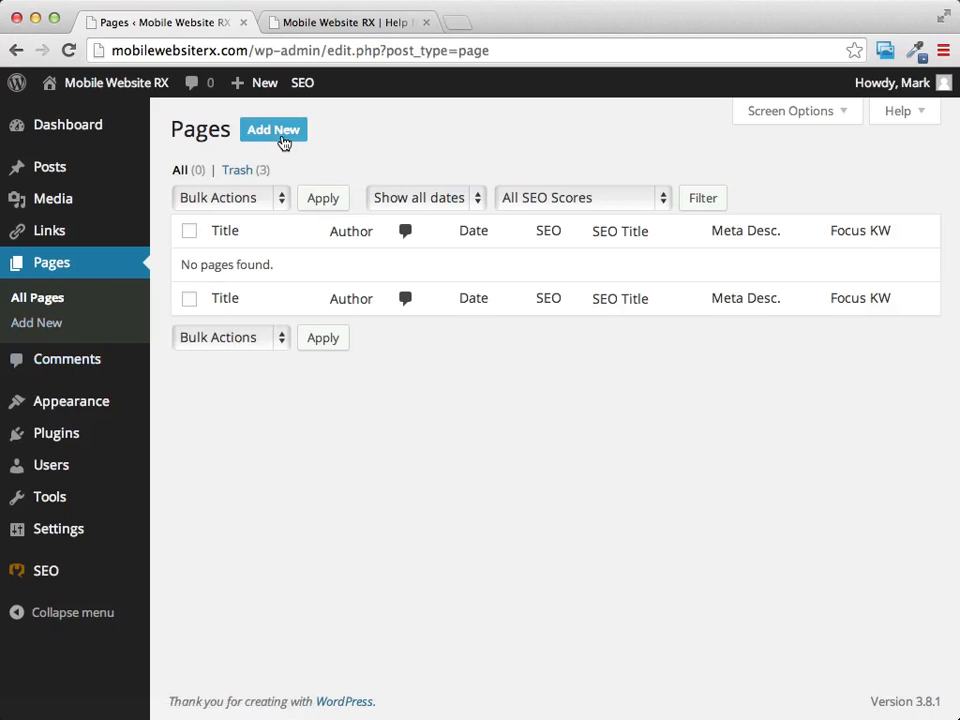
left_click(283, 141)
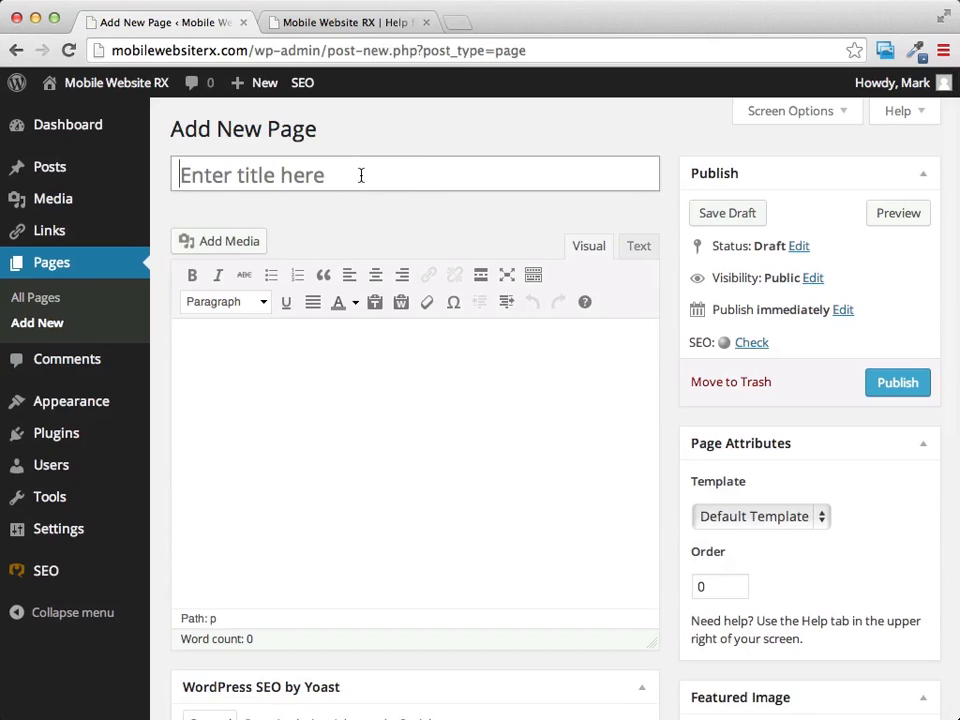
left_click(361, 175)
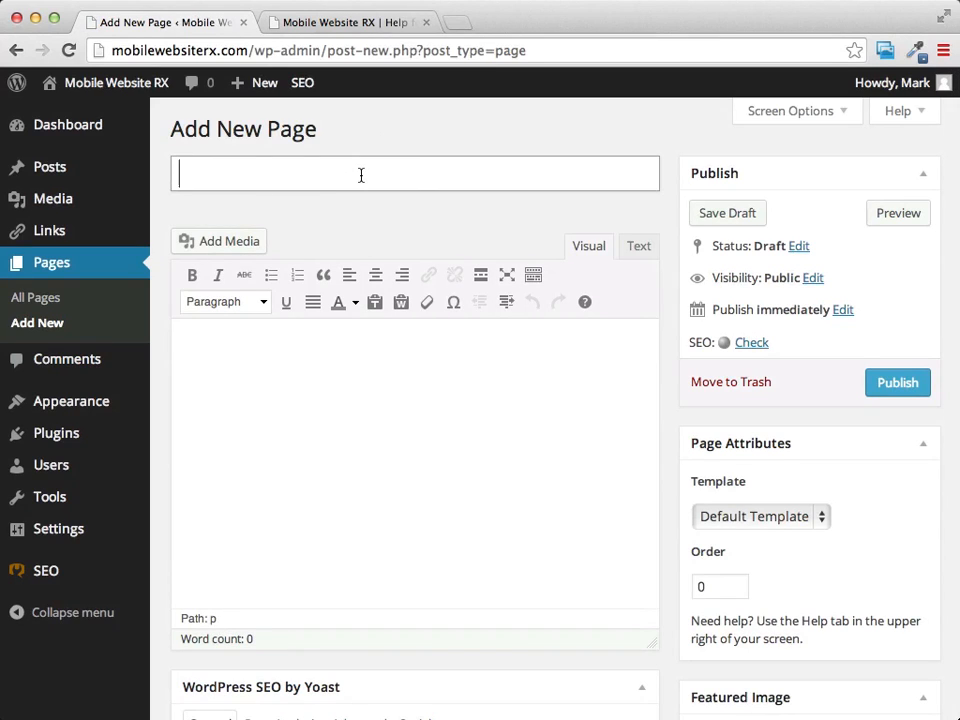
type("Our Service")
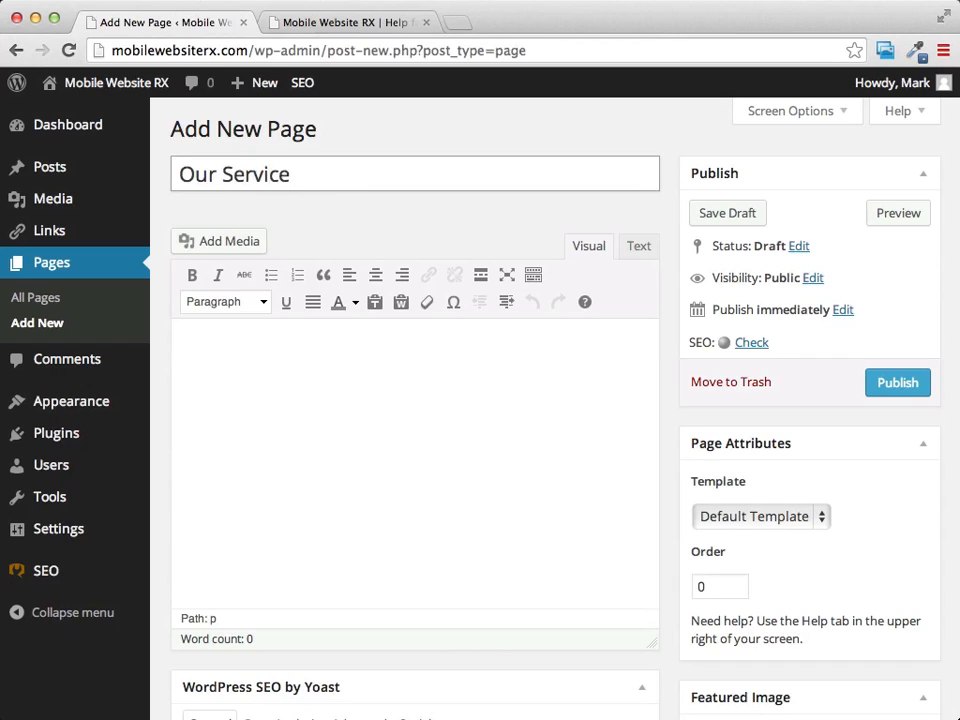
type("s")
- Enter "I will add the content later" as the body of the Our Services page and publish it
left_click(350, 376)
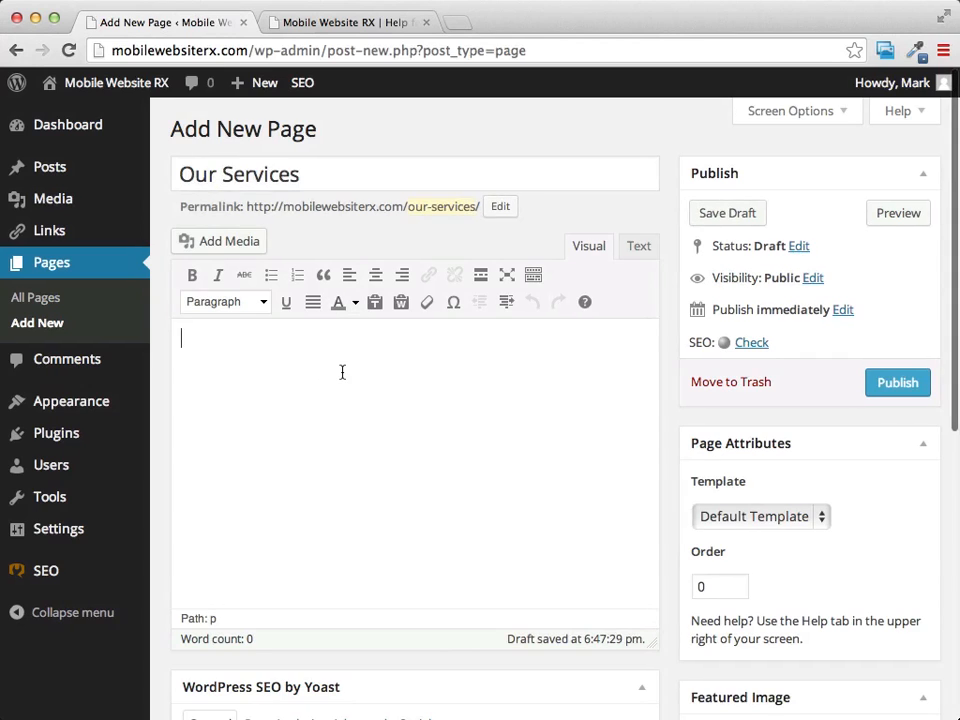
type("I wi")
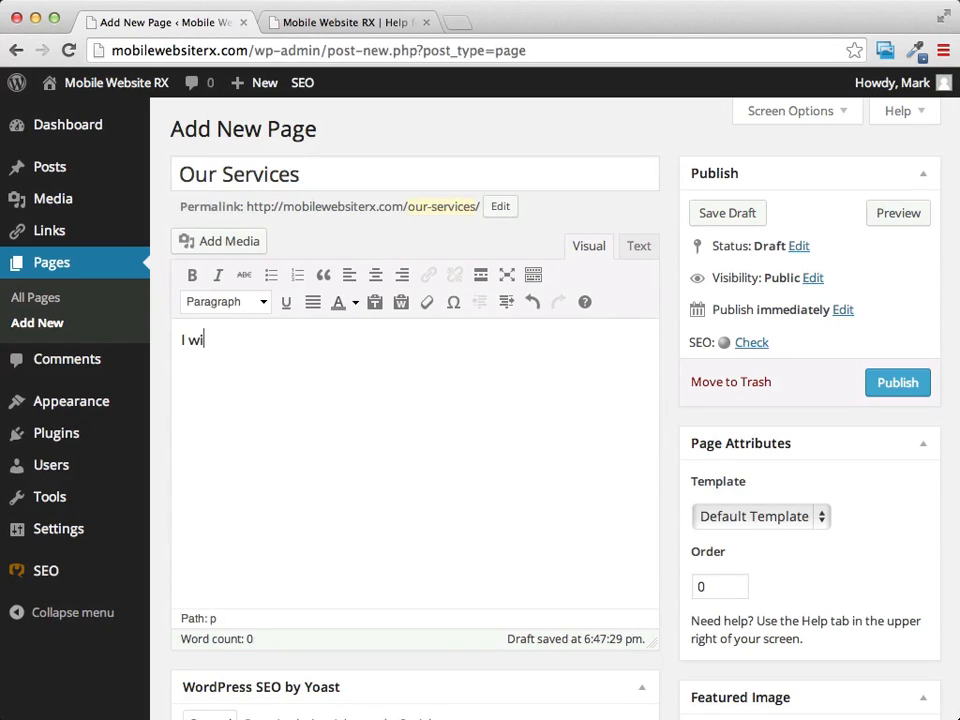
type("ll add the co")
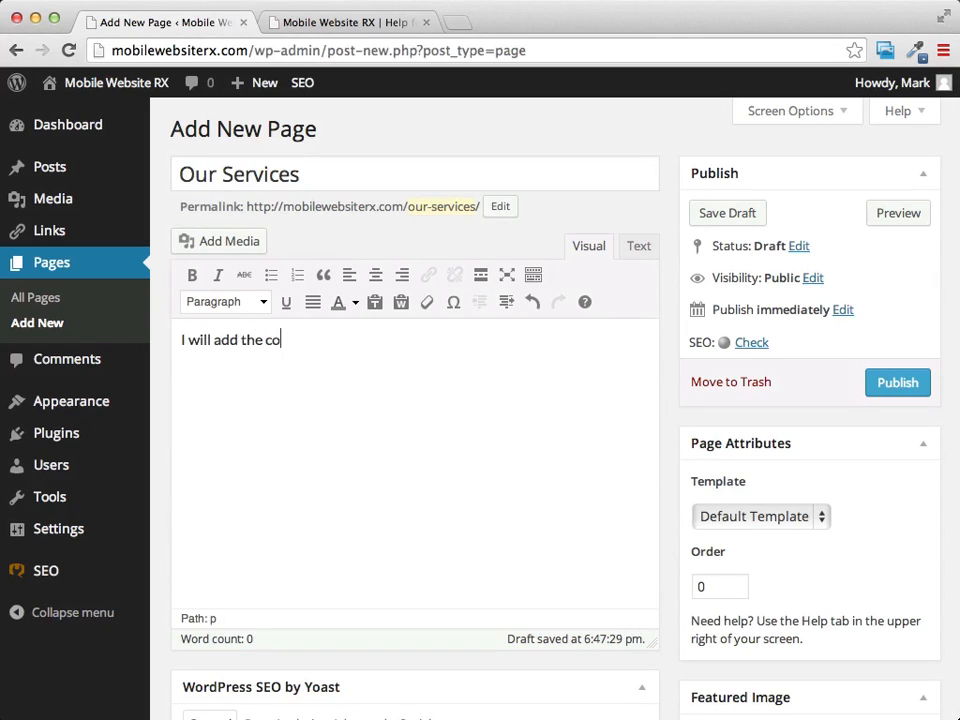
type("ntent later")
left_click(895, 386)
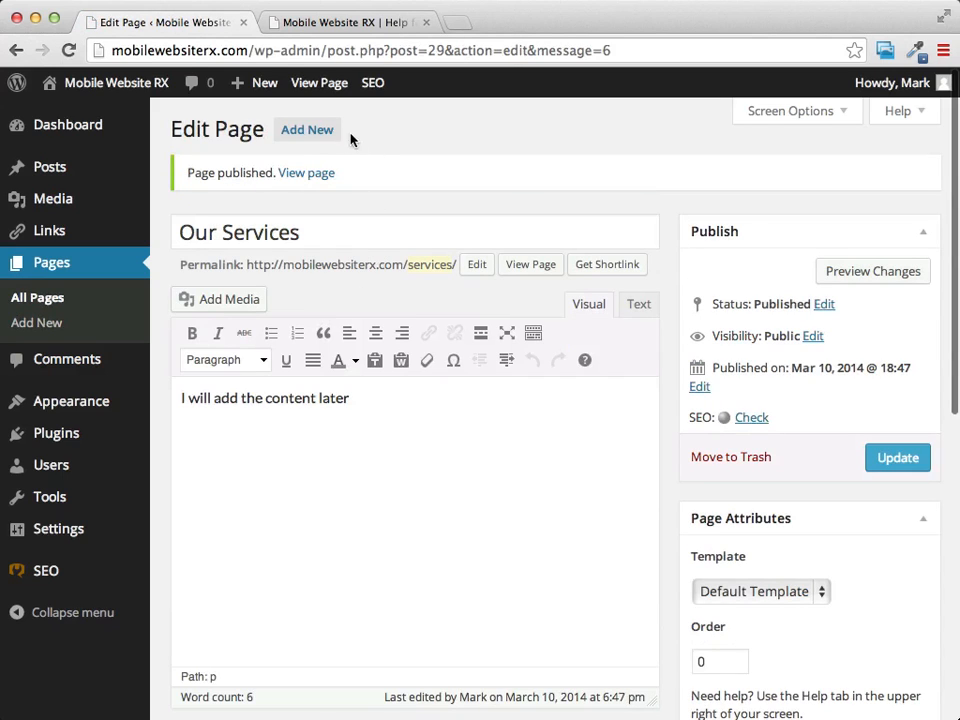
- Start another new page and title it "Our Products"
left_click(313, 134)
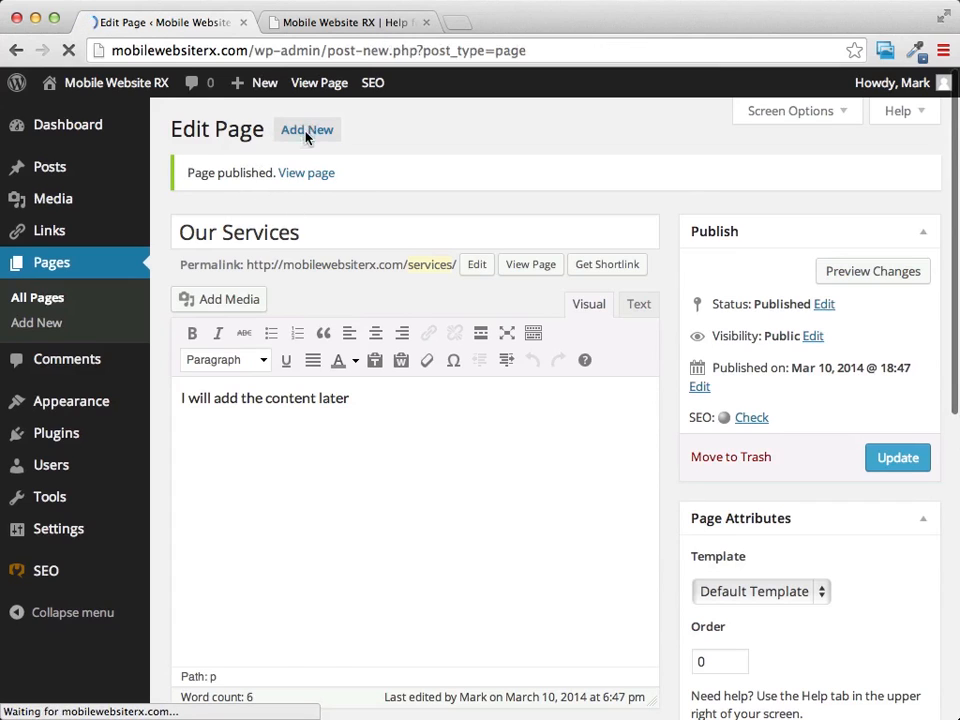
left_click(253, 175)
type("O")
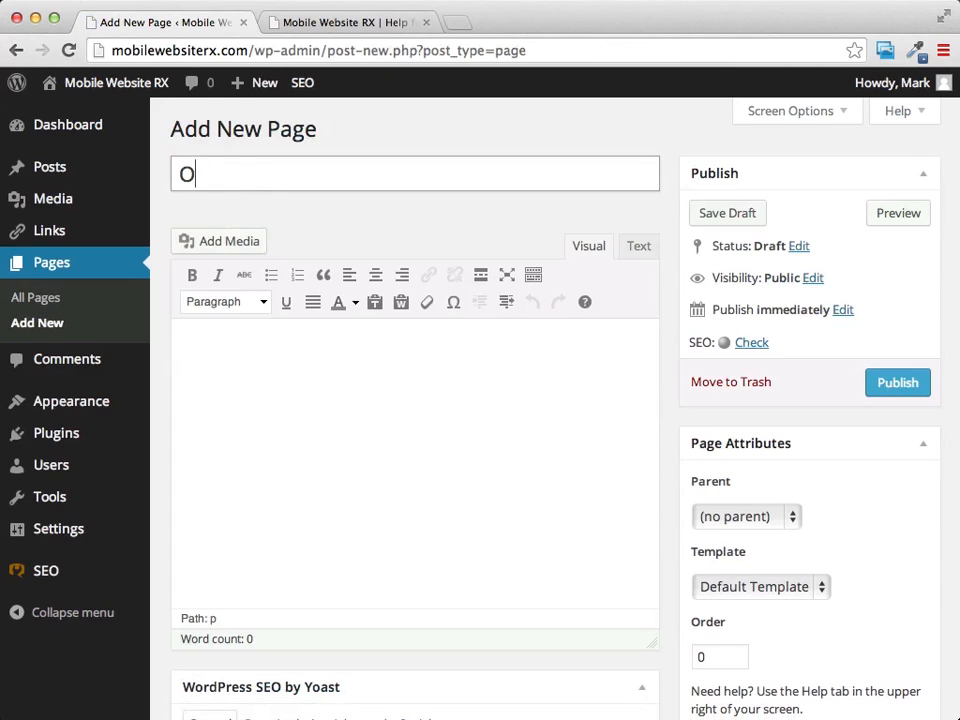
type("ur Products")
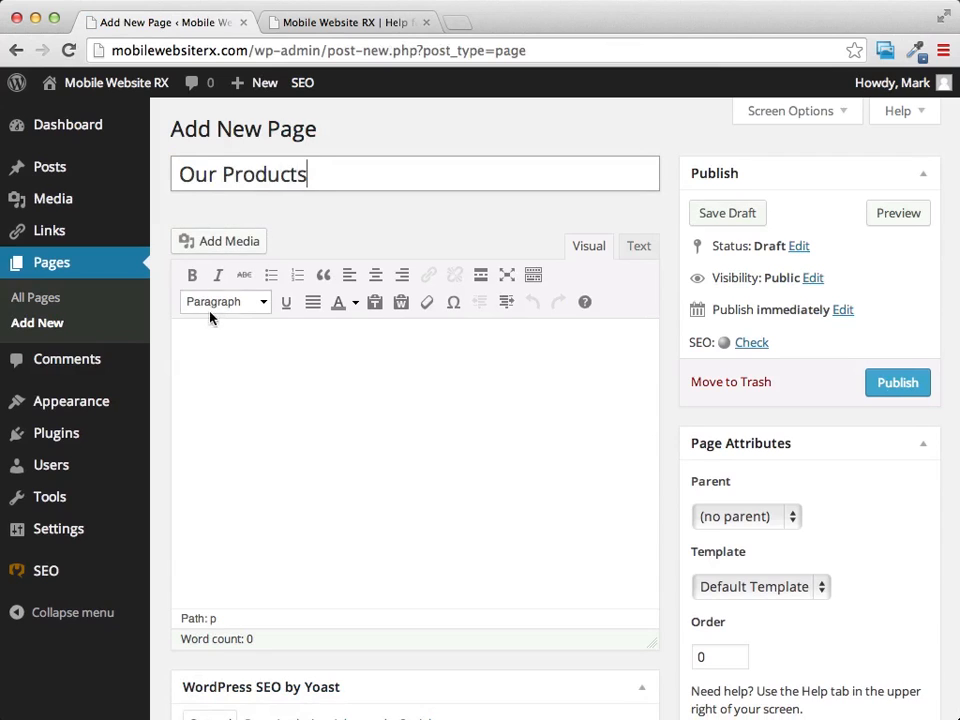
- Enter "Content Later" as the body of the Our Products page and publish it
left_click(390, 348)
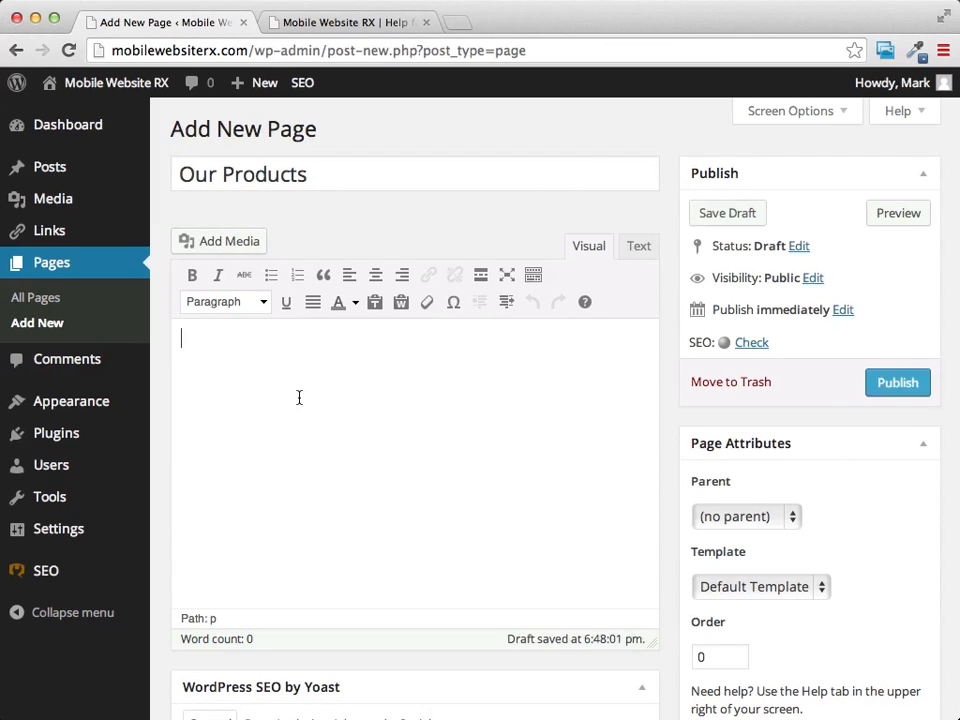
type("Cont")
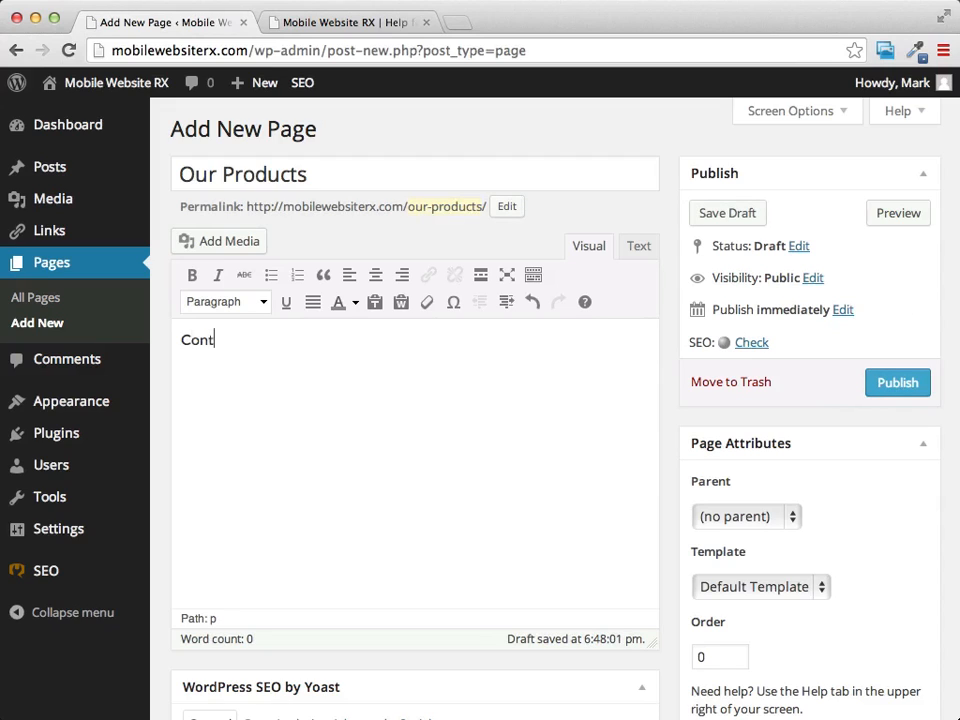
type("ent Later")
left_click(899, 382)
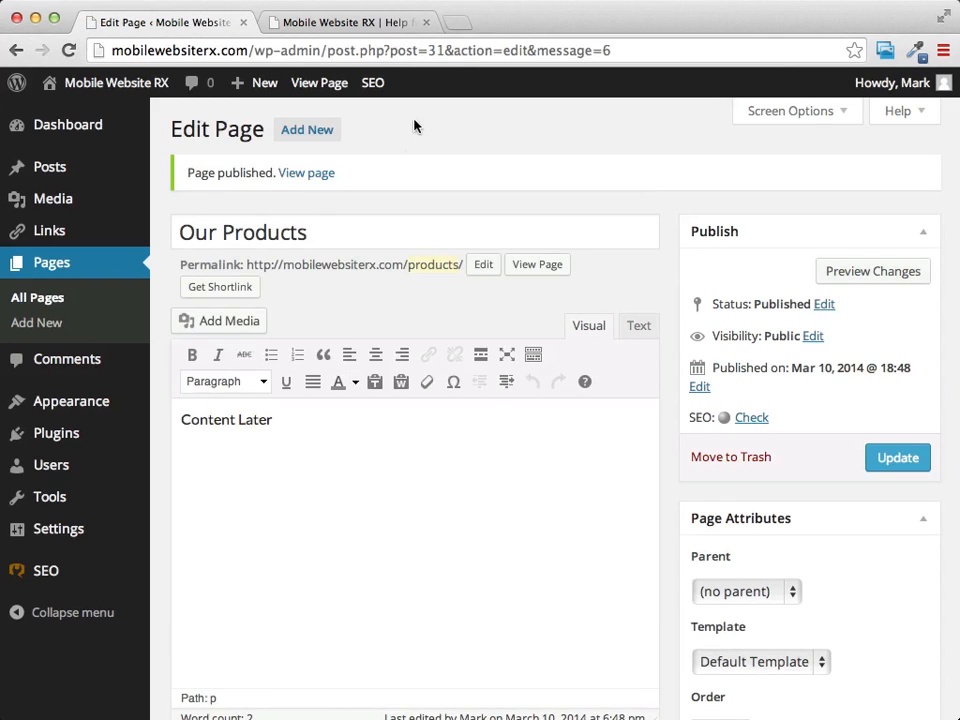
- Start a third new page and title it "About Us"
left_click(310, 132)
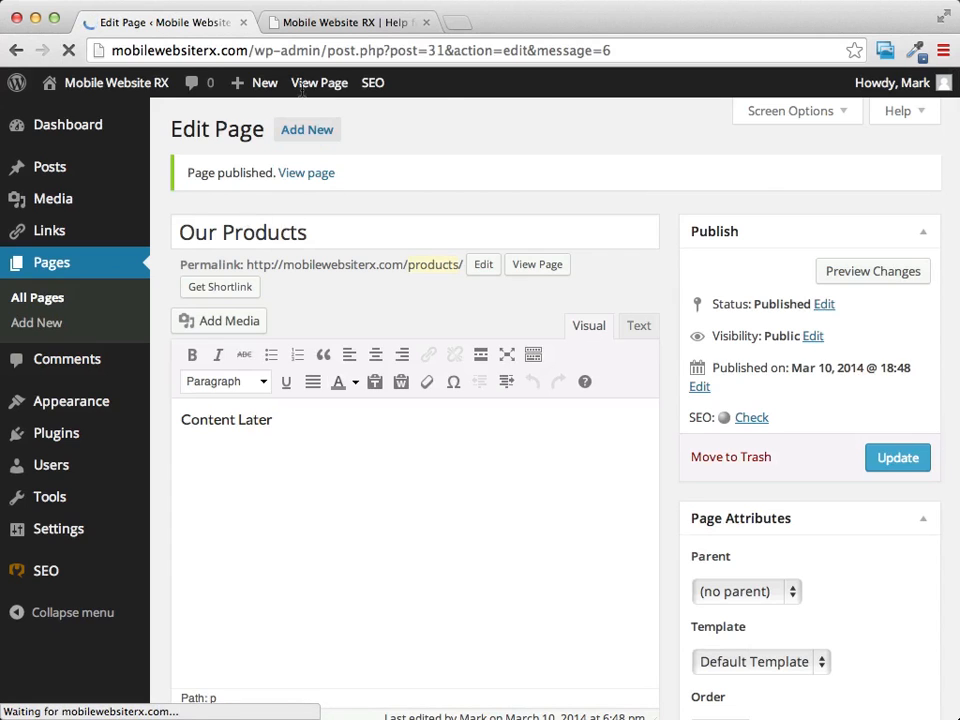
left_click(264, 173)
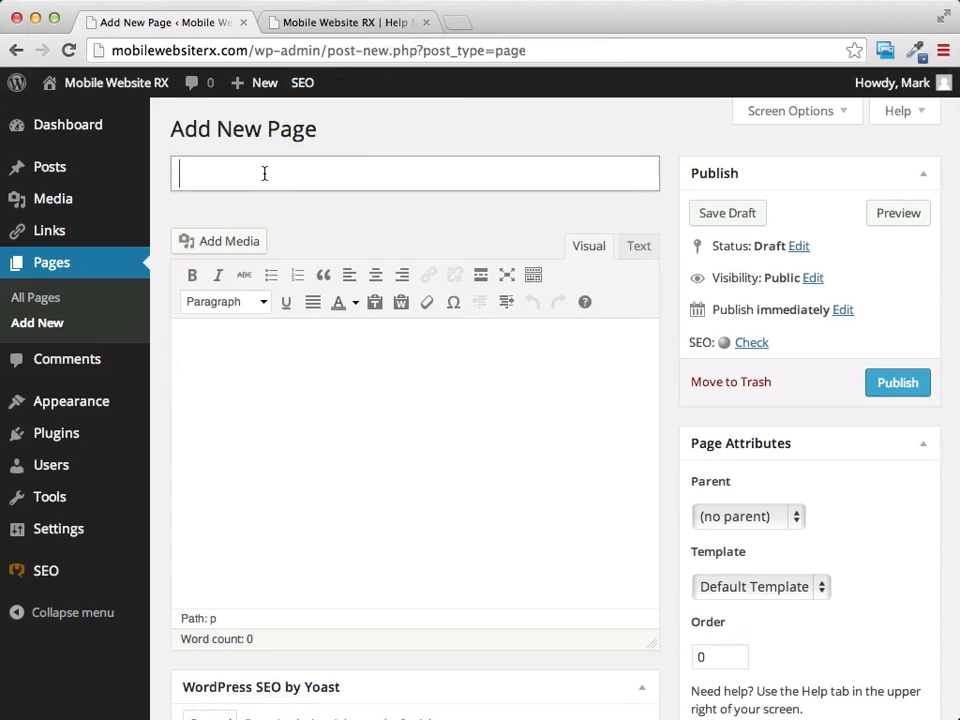
type("About ")
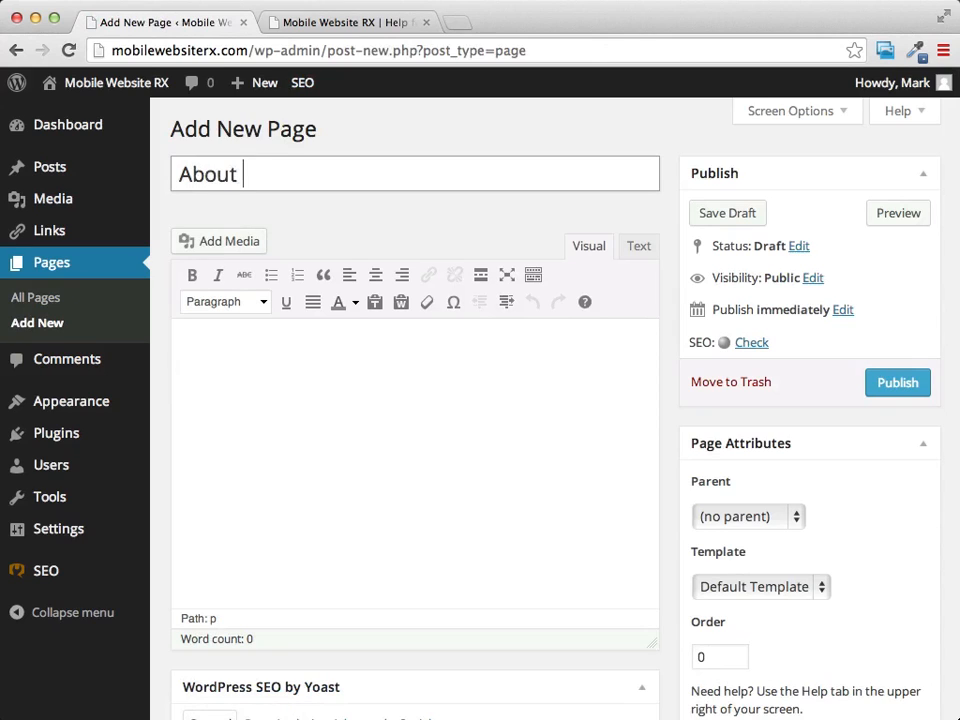
type("Us")
- Enter "A page about our company" as the body of the About Us page and publish it
left_click(279, 380)
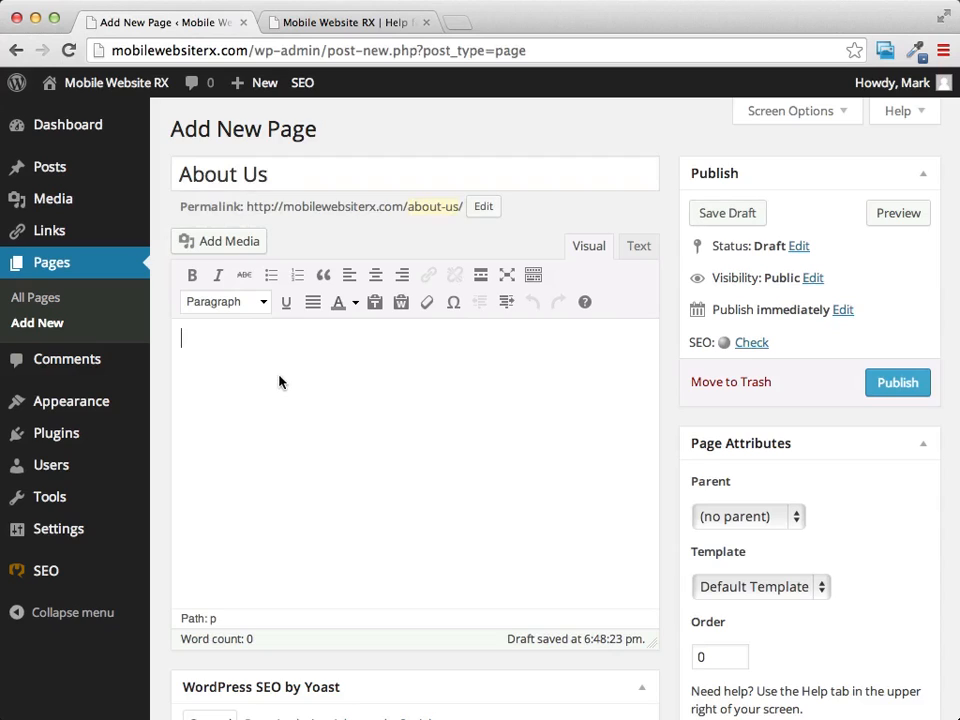
type("A page ab")
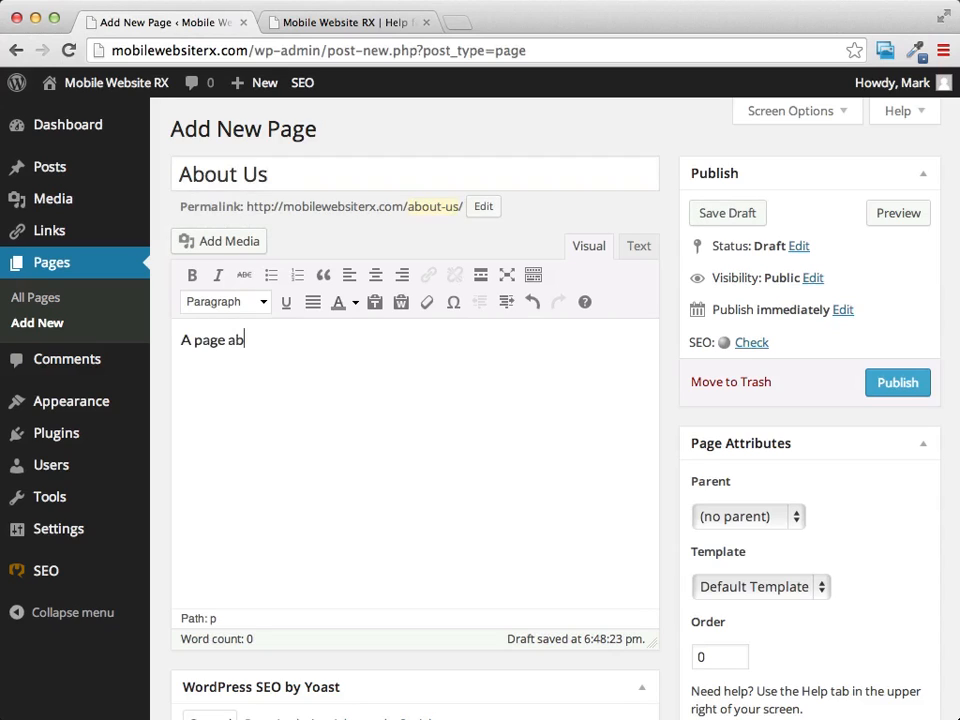
type("out our company")
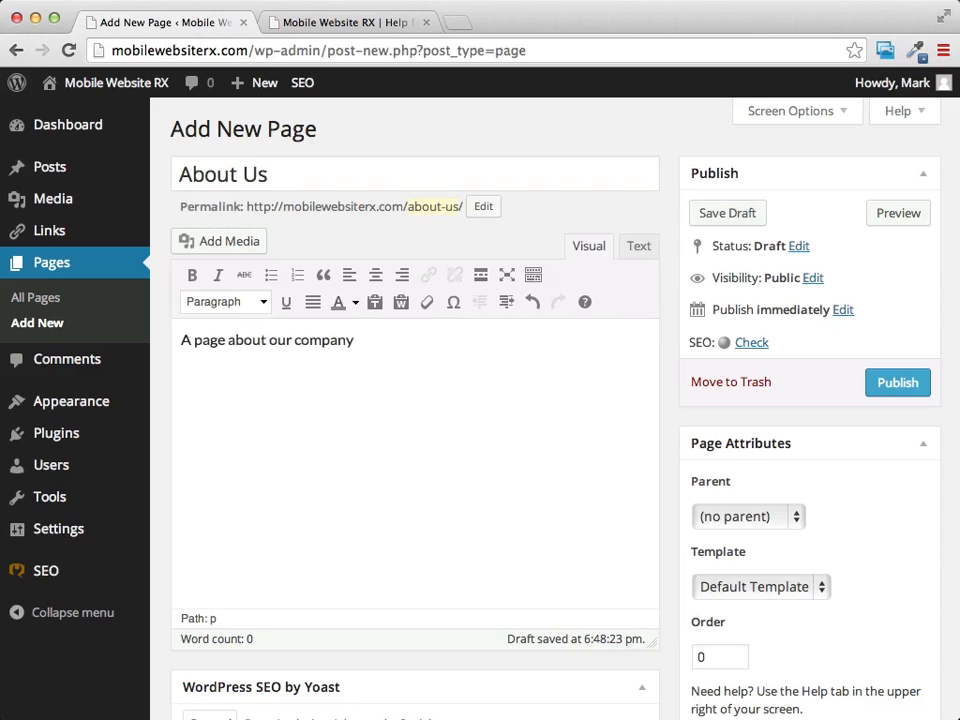
left_click(891, 390)
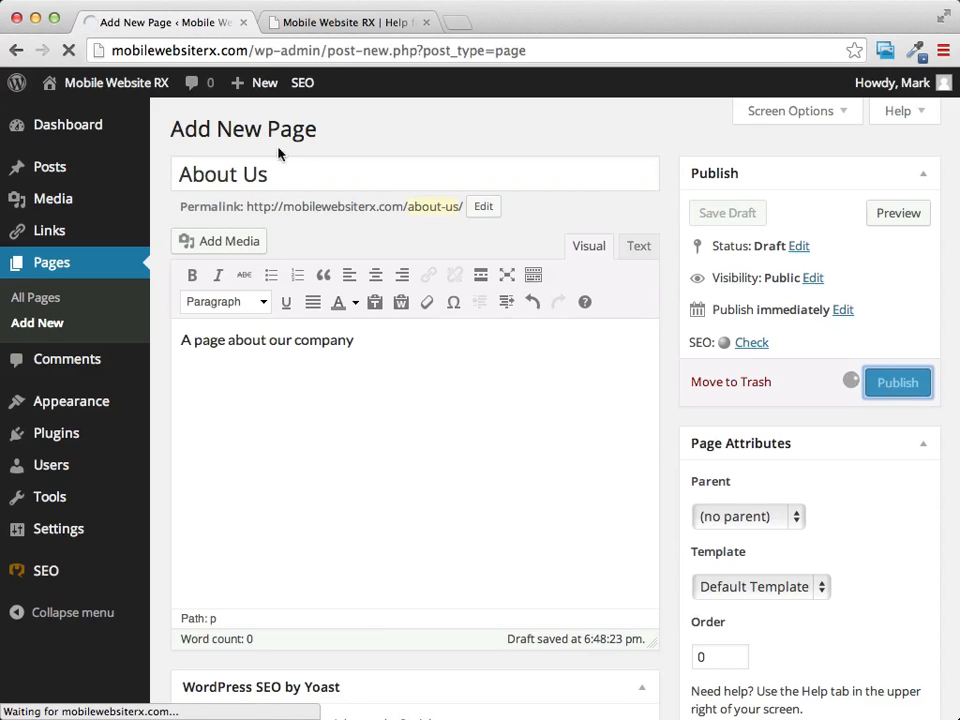
- Reload the live site and view the Our Products and About Us pages through its navigation
left_click(345, 22)
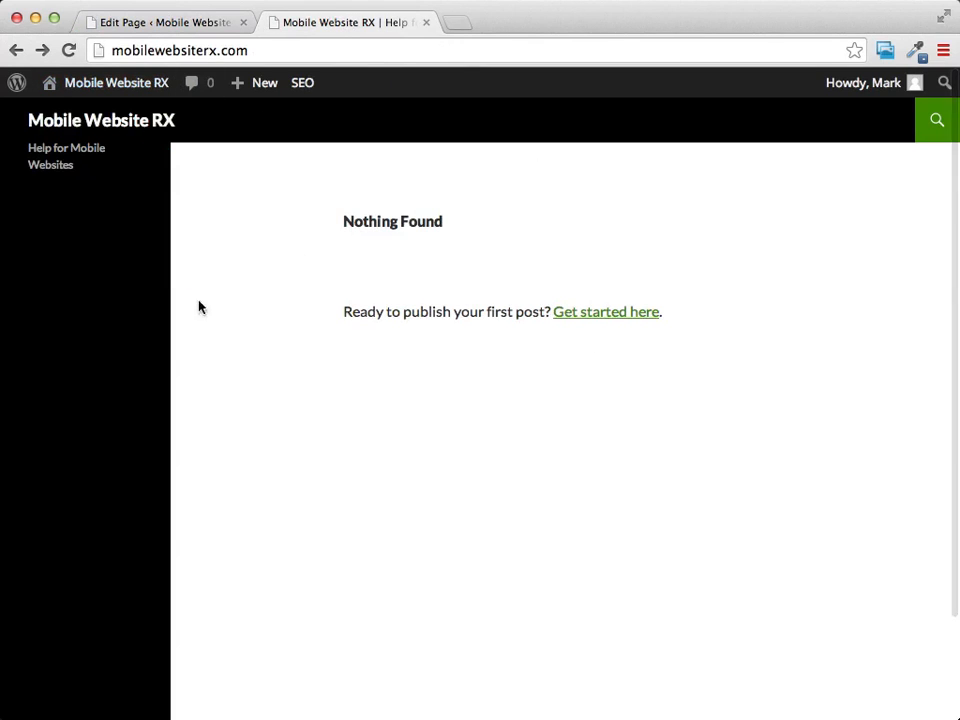
left_click(70, 50)
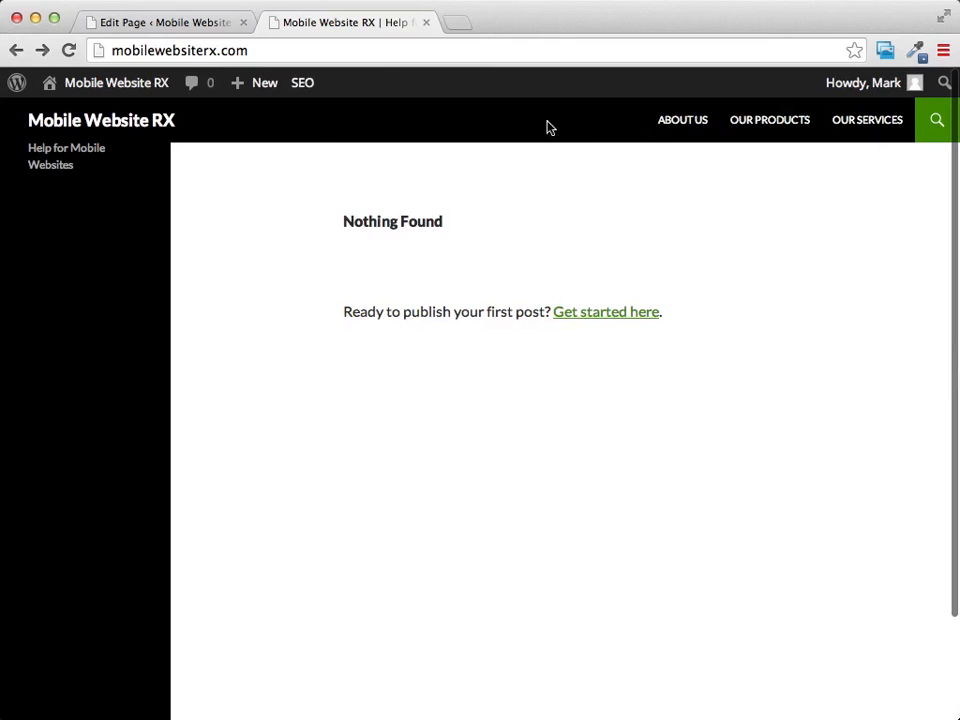
left_click(777, 122)
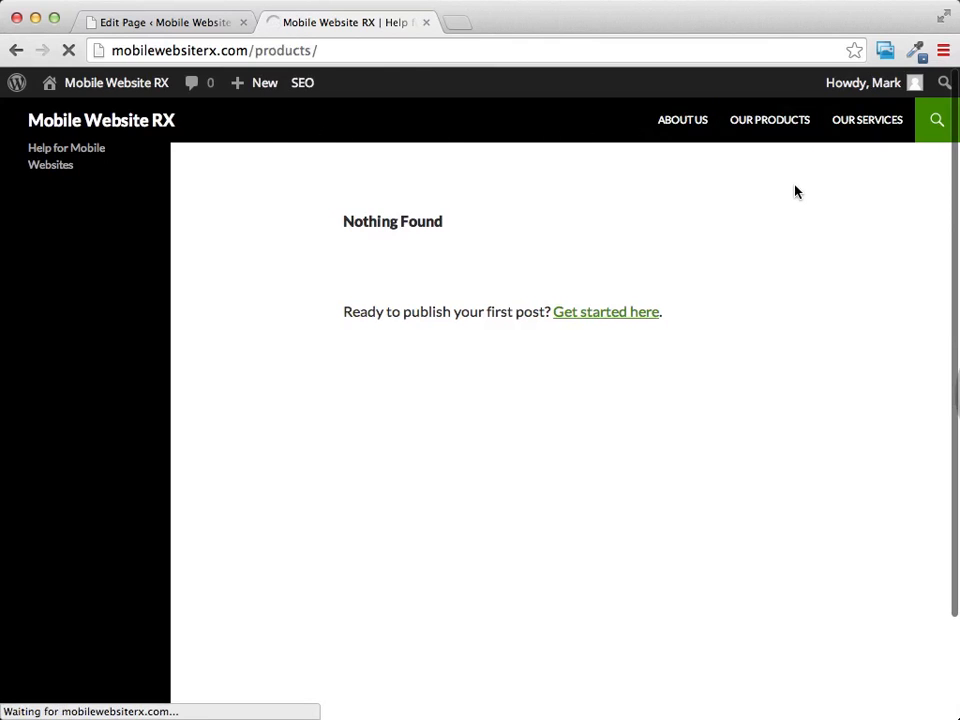
left_click(680, 120)
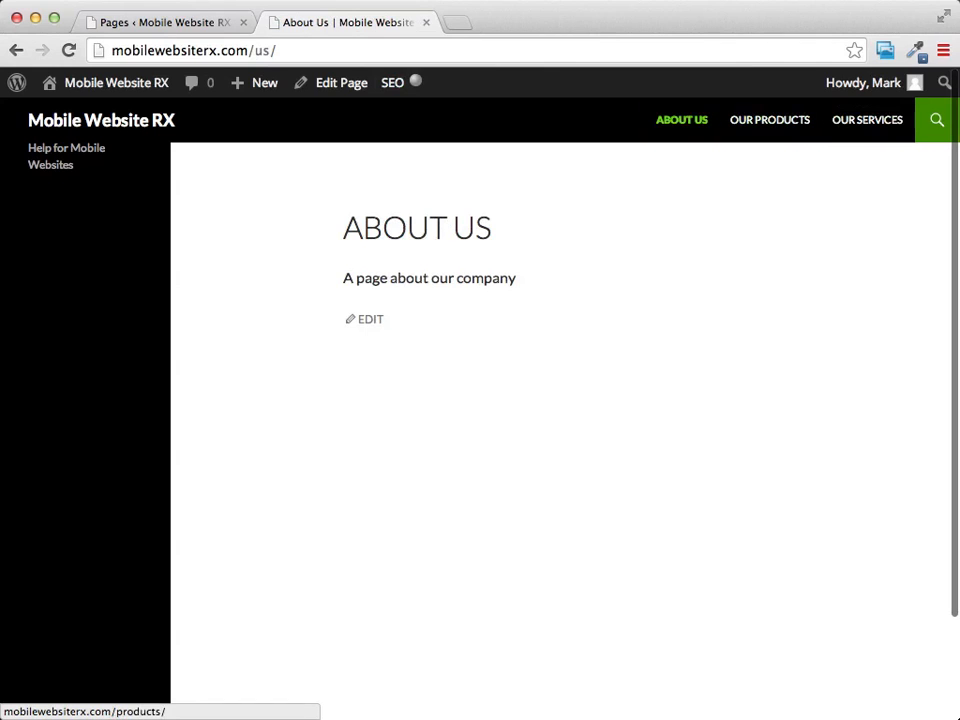
- Return to the site's admin page list and open the About Us page for editing to review its content and attributes
left_click(178, 22)
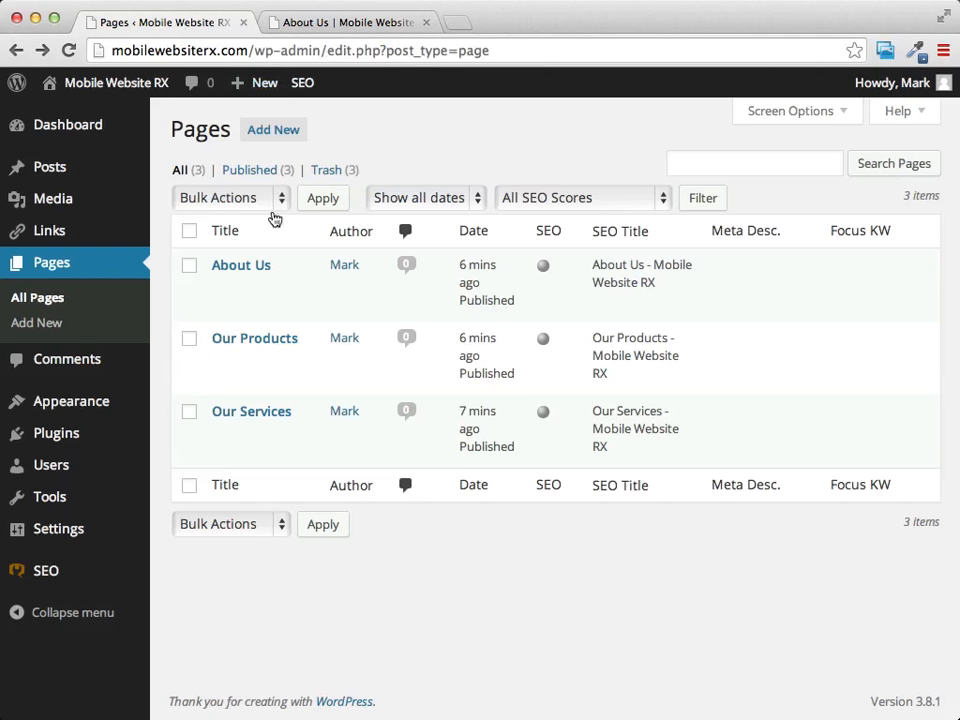
left_click(252, 270)
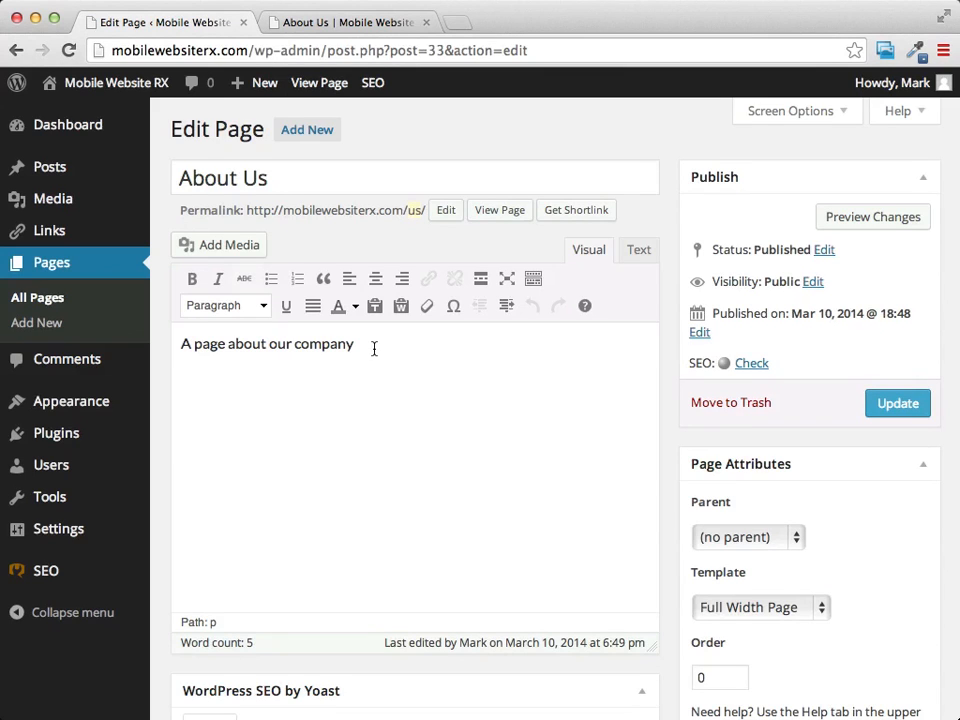
scroll(405, 347, "down", 2)
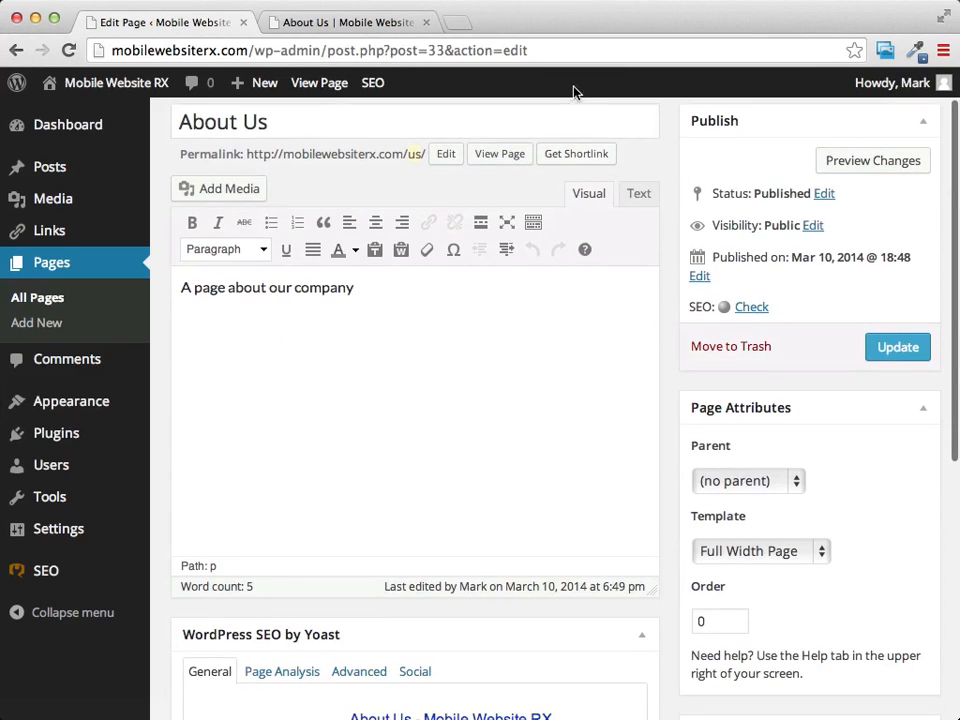
scroll(575, 90, "up", 1)
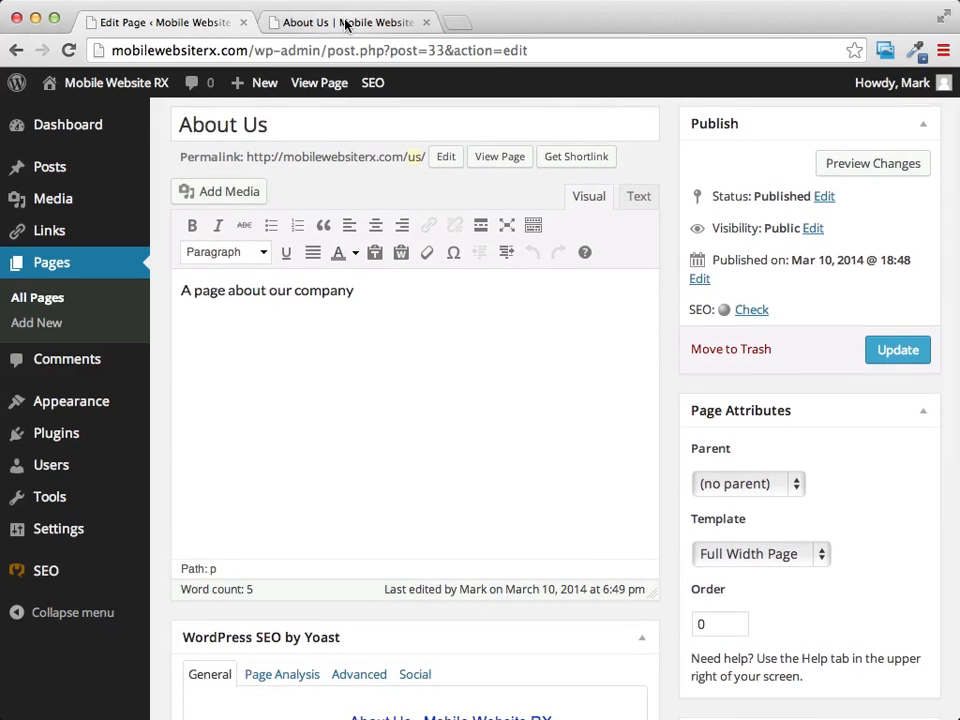
- Compare the live About Us page with its editor, ending back in the editor
mouse_move(57, 122)
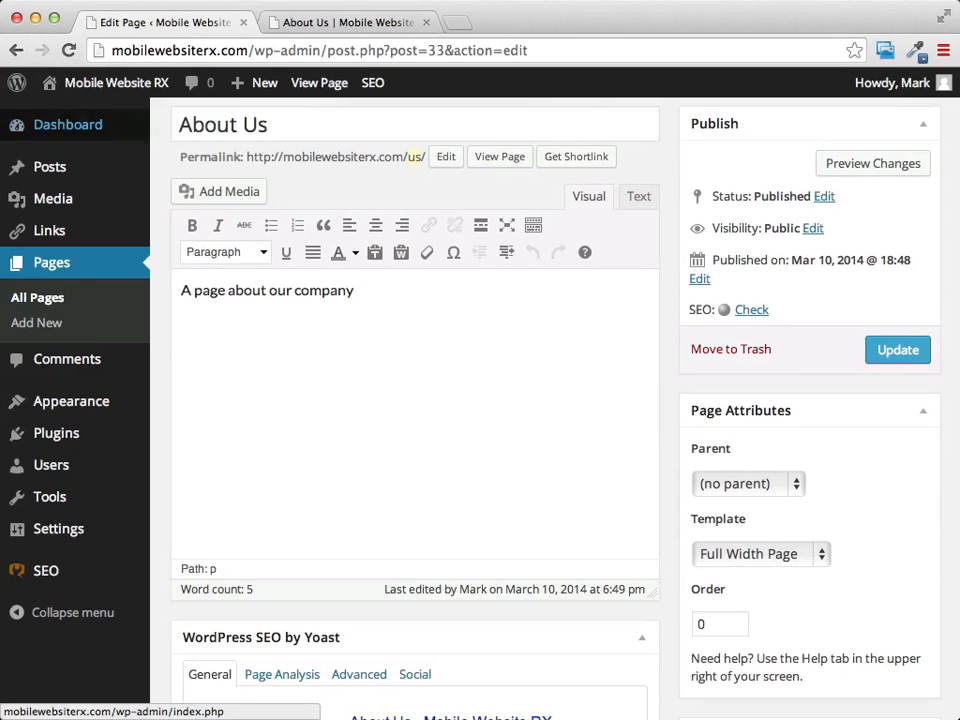
left_click(58, 168)
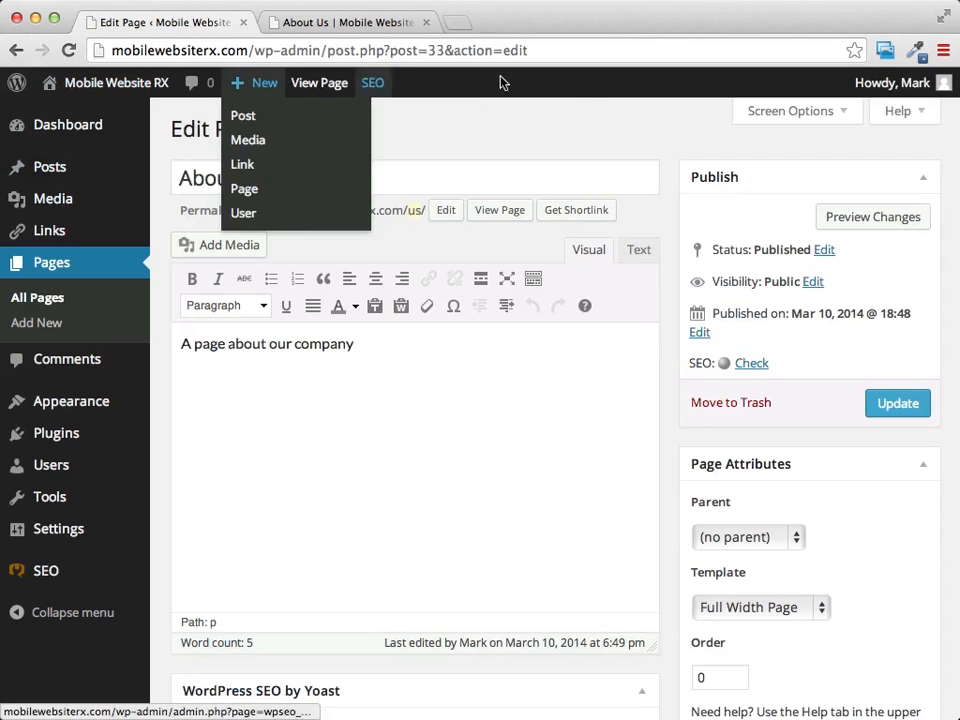
left_click(358, 18)
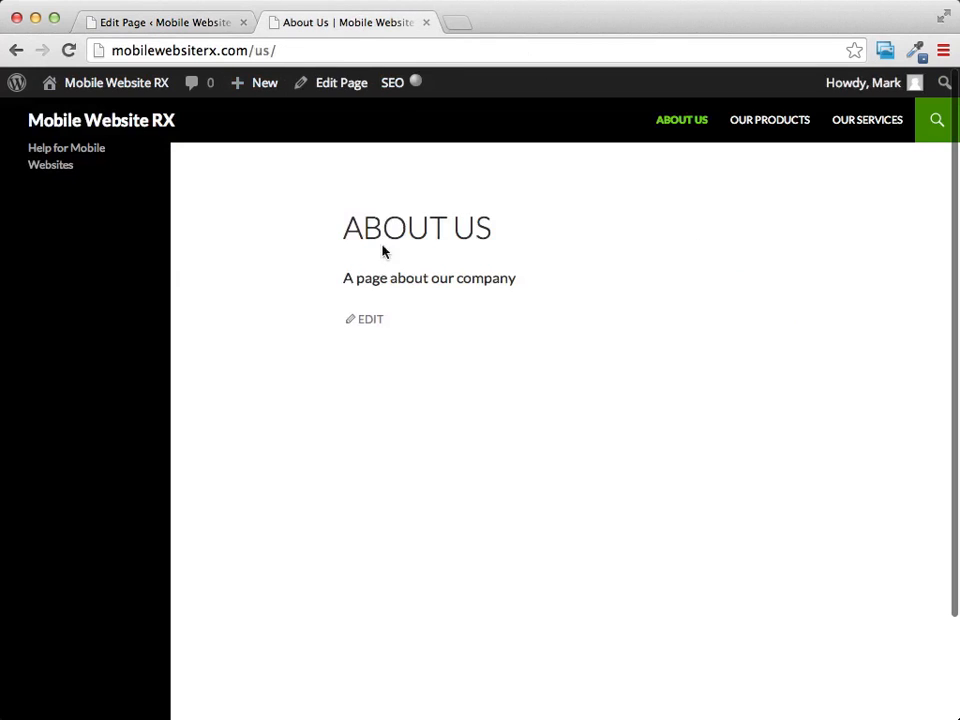
left_click(146, 24)
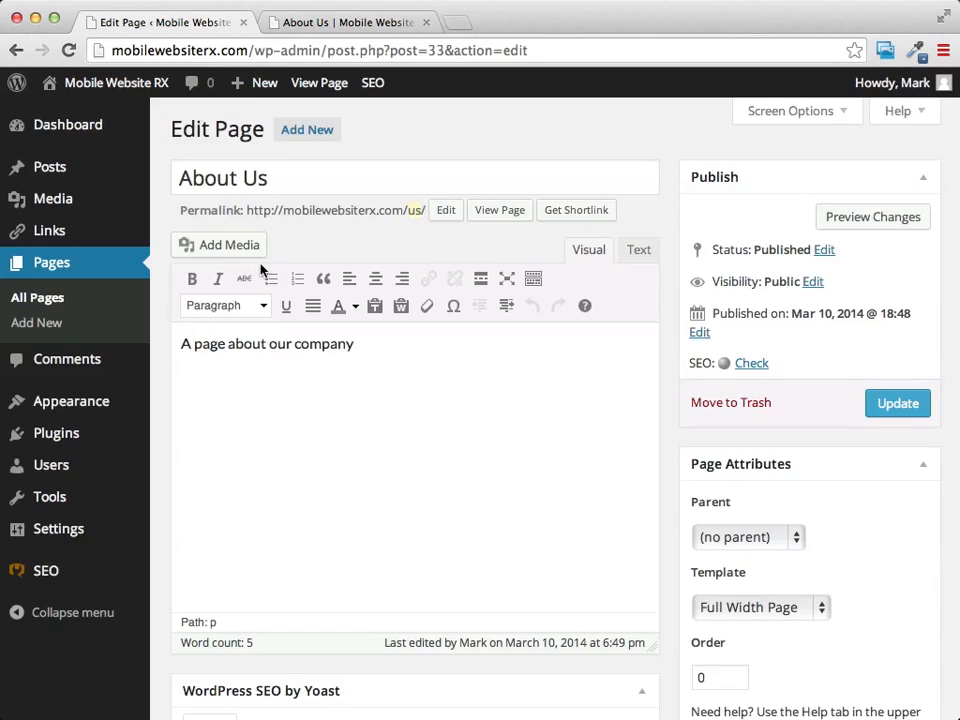
- Create a new post titled "A New Site About Mobile Websites"
left_click(50, 174)
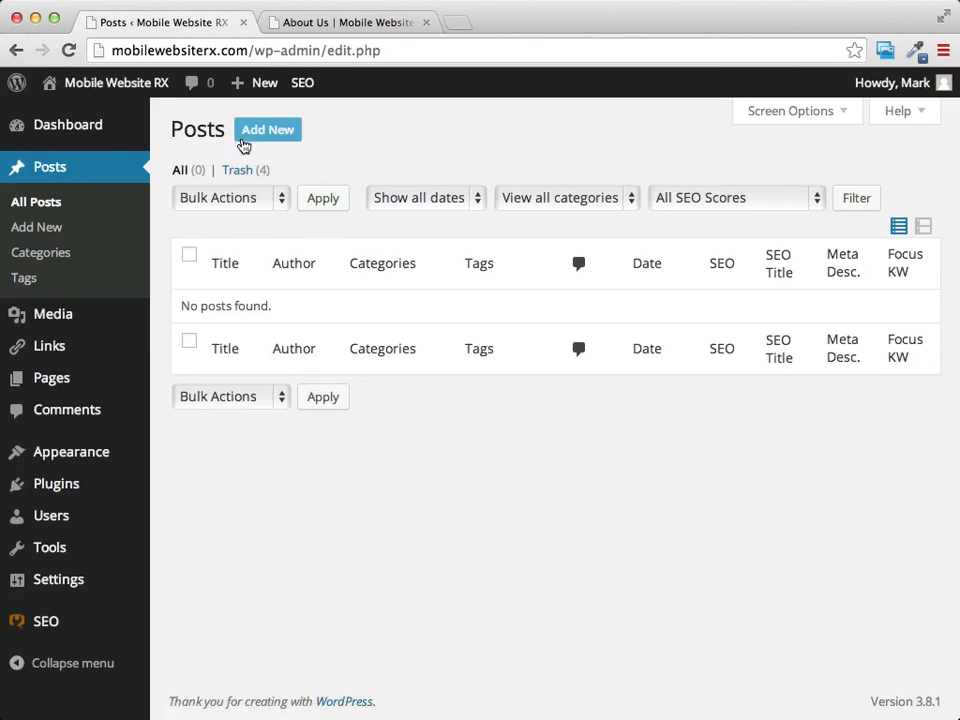
left_click(268, 134)
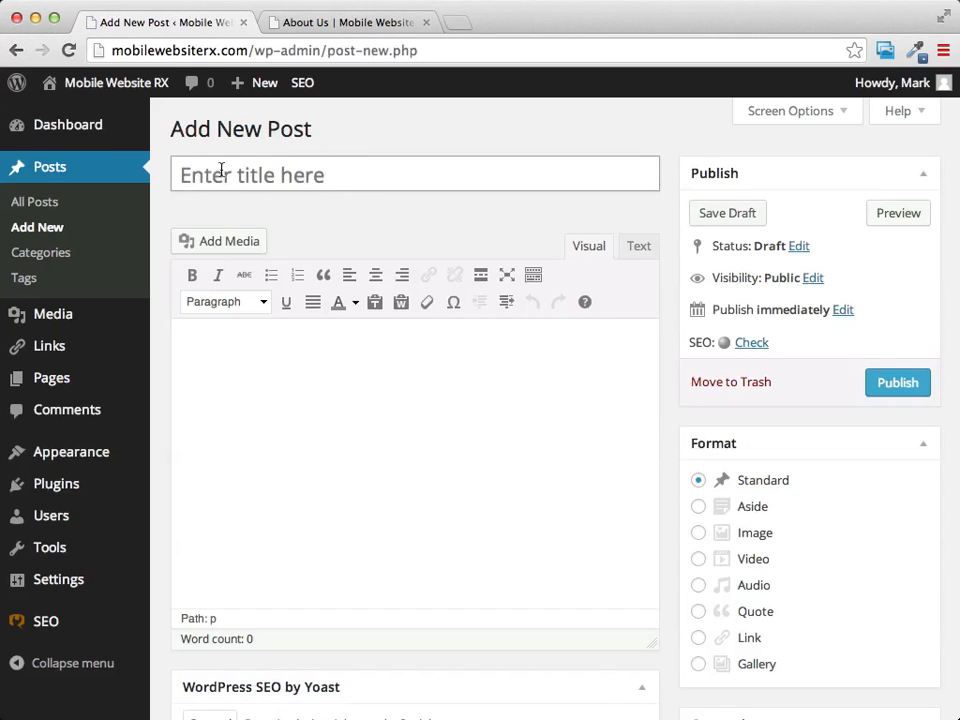
left_click(223, 172)
type("A")
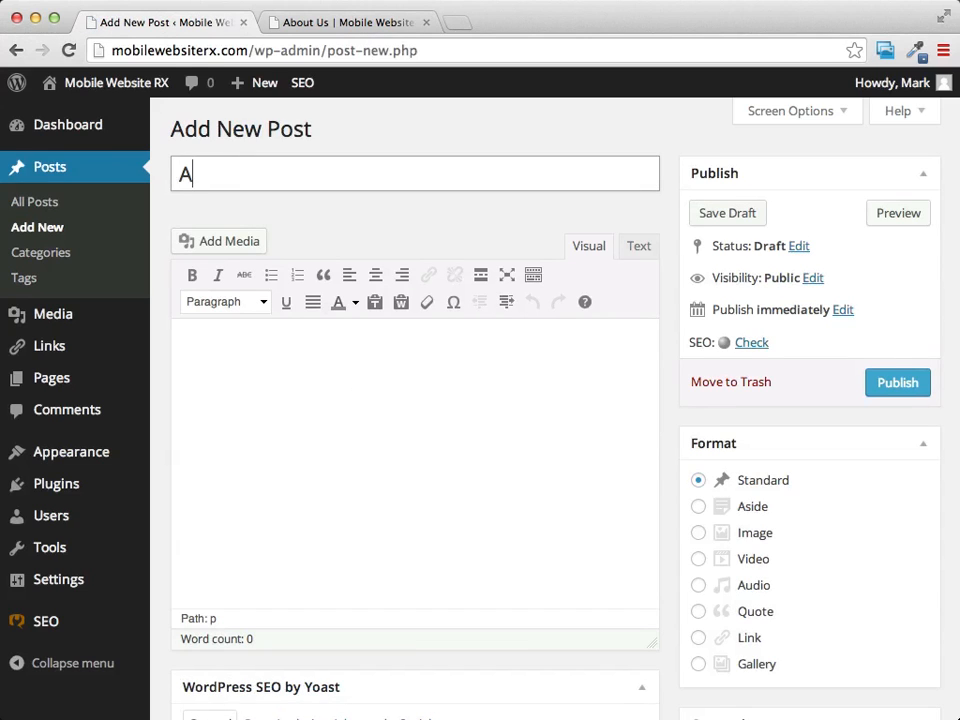
type(" New Soite")
key("BackSpace")
key("BackSpace")
key("BackSpace")
key("BackSpace")
type("ite A")
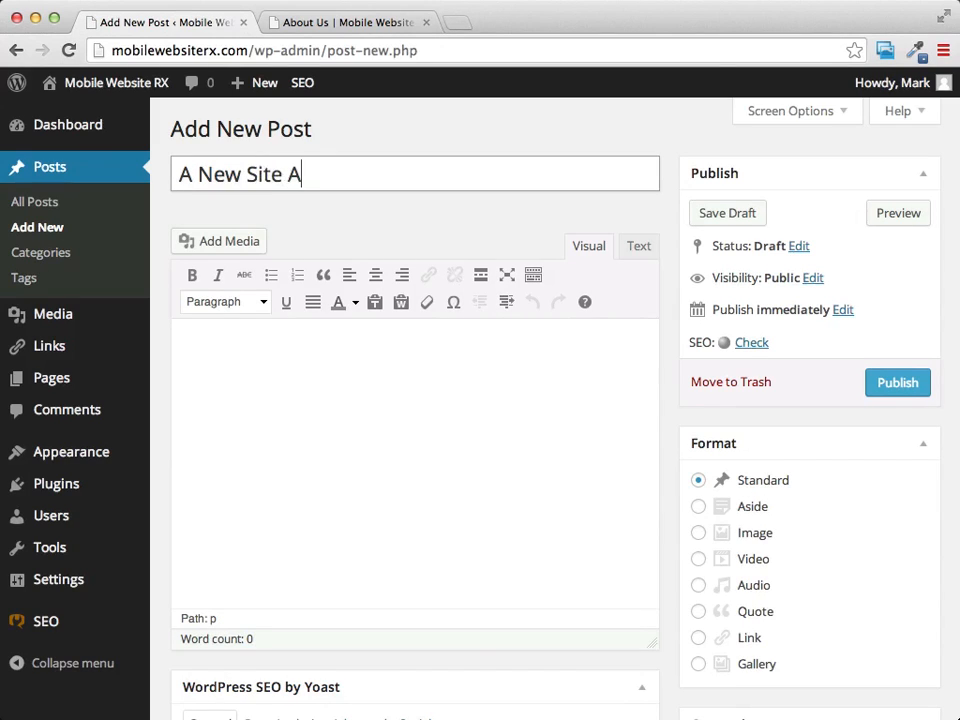
type("bout Mobile Websites")
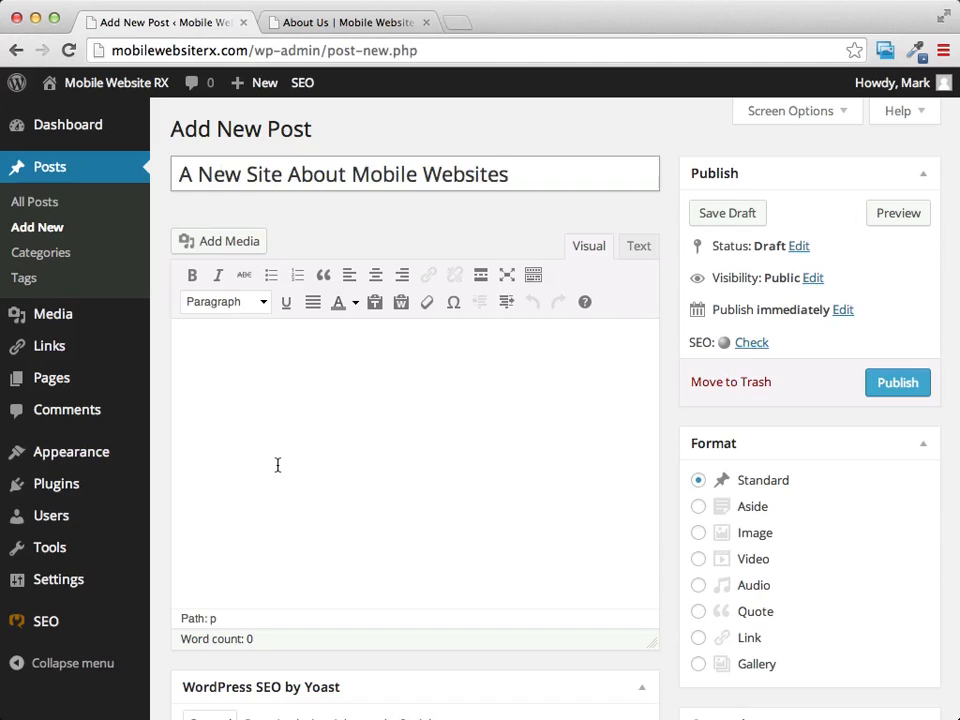
- Enter "I just launched Mobile Website RX which is going to help business owners add a mobile website to their marketing mix." as body and publish the post
left_click(321, 372)
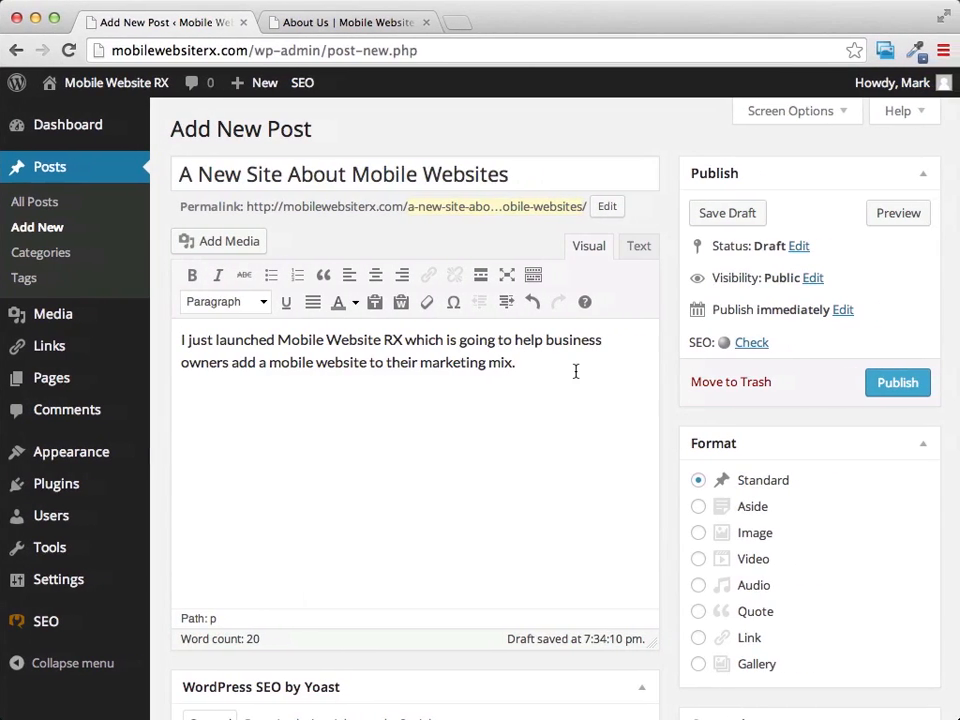
left_click(898, 384)
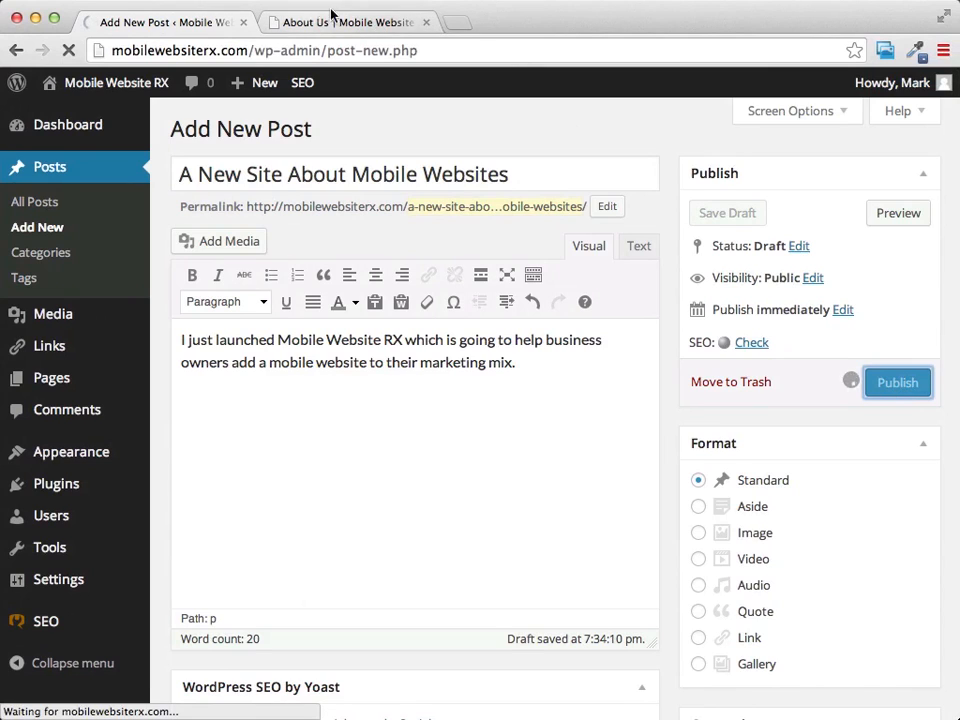
- View the live site's home page to check how the new post appears, then return to the post editor
left_click(400, 22)
mouse_move(107, 88)
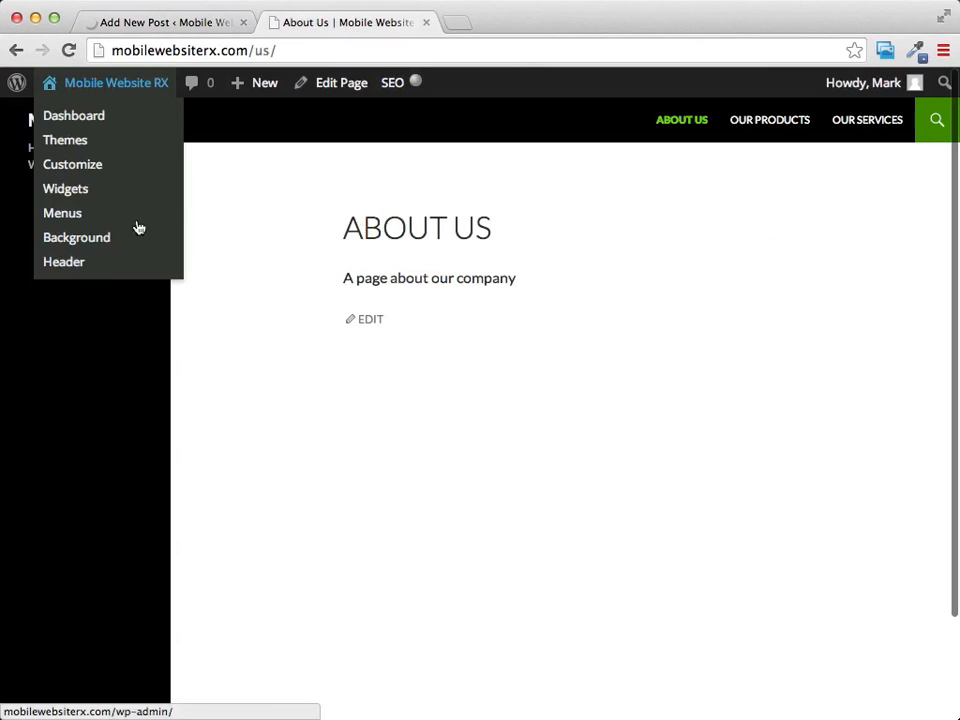
left_click(113, 131)
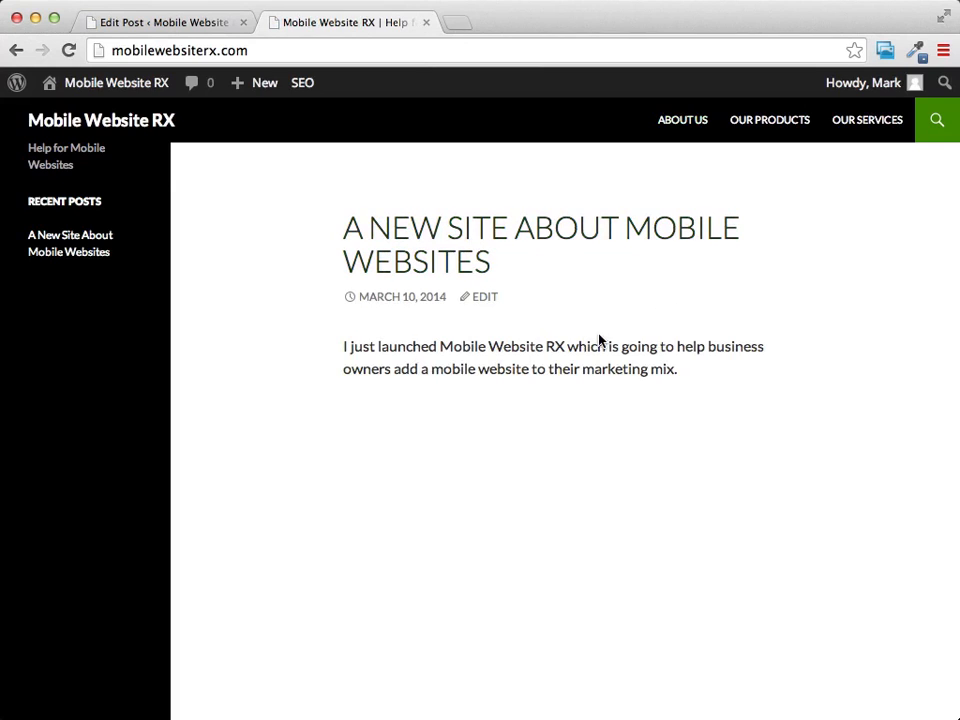
left_click(162, 28)
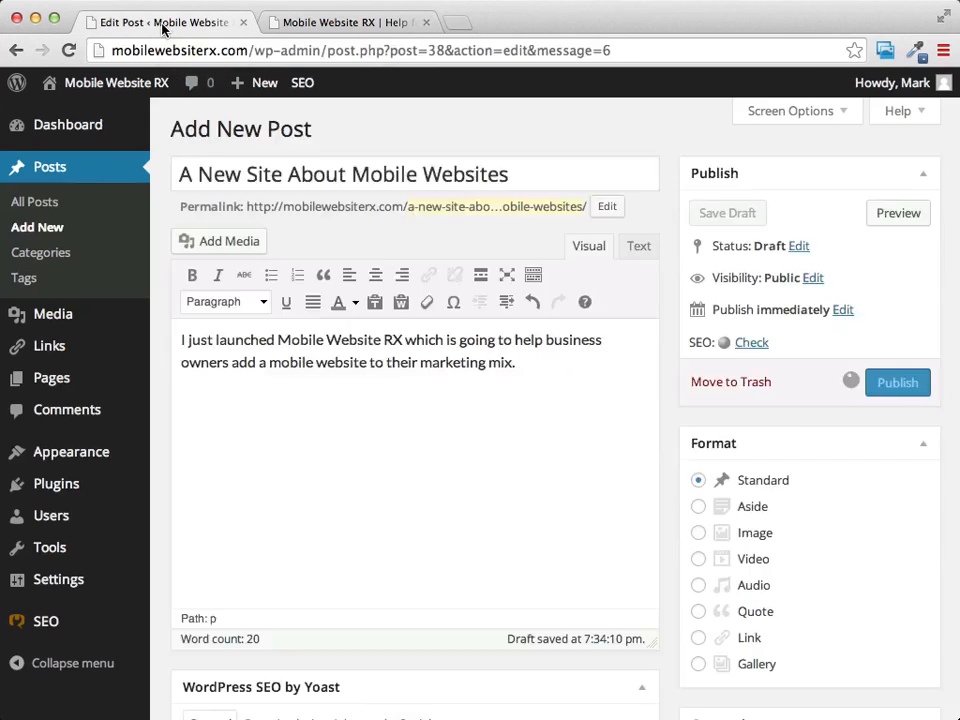